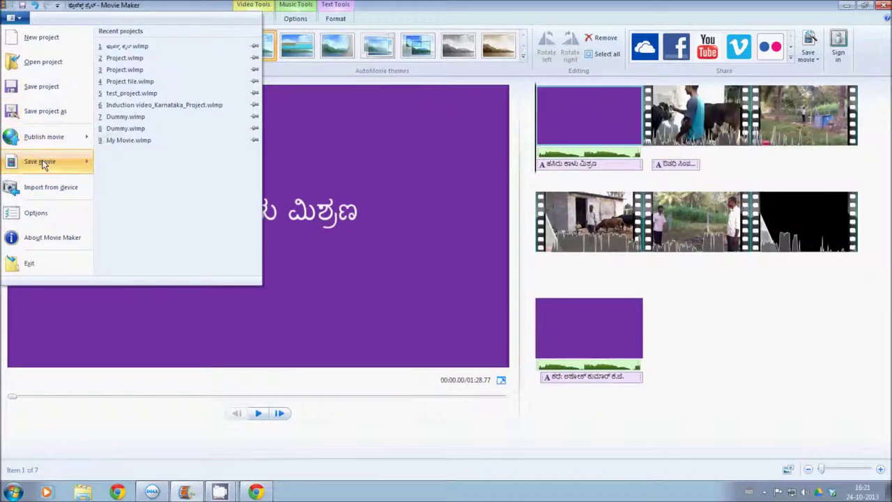
Save a copy of the project under its existing file name in the Green gram mix folder on the Desktop.
mouse_move(52, 137)
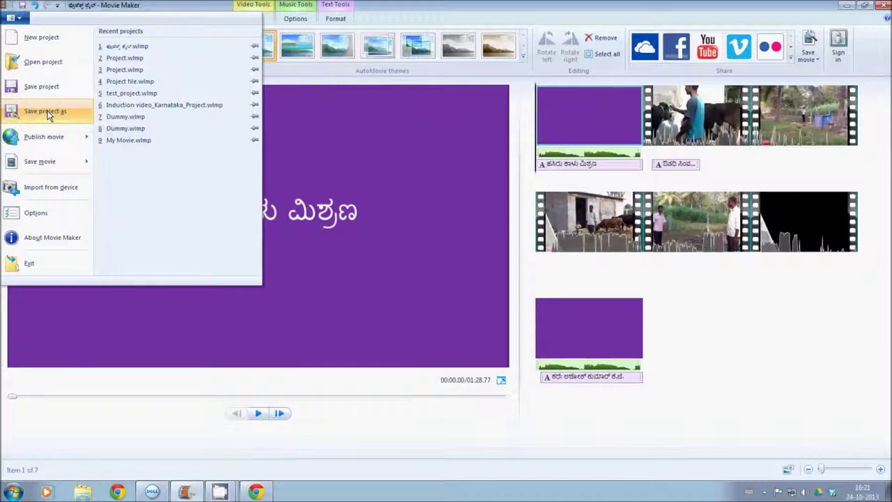
click(48, 115)
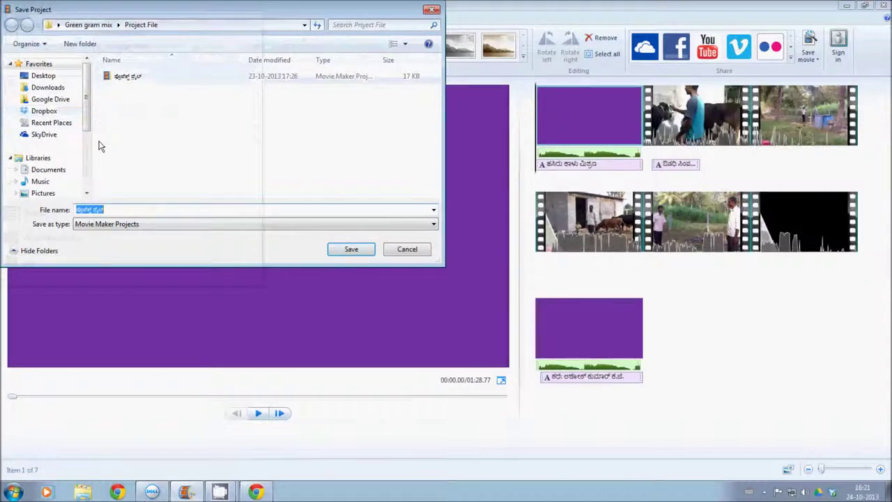
click(106, 209)
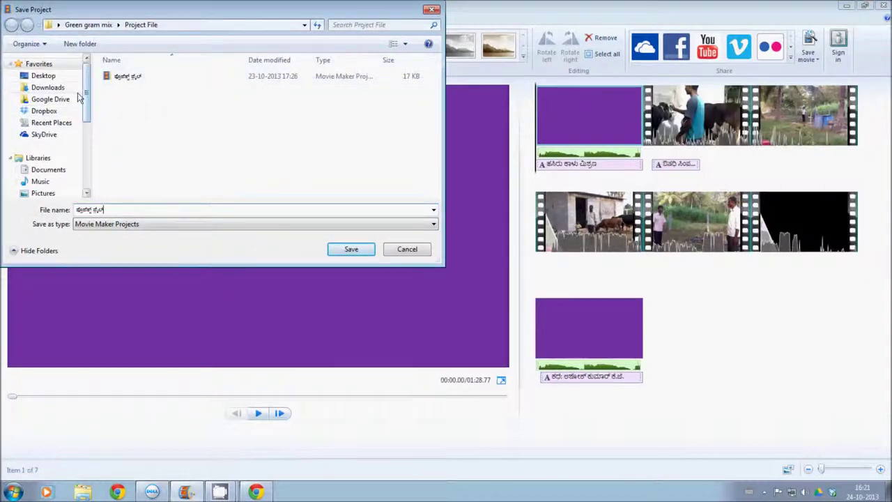
click(43, 76)
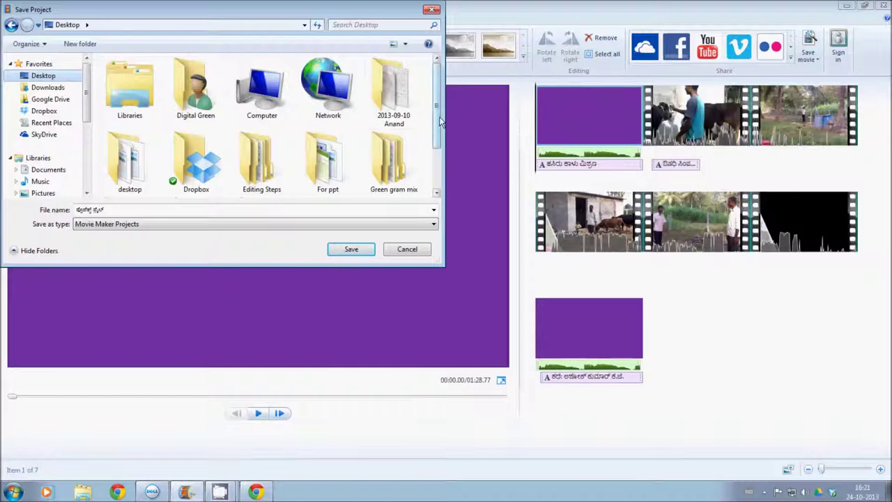
scroll(438, 122, down, 2)
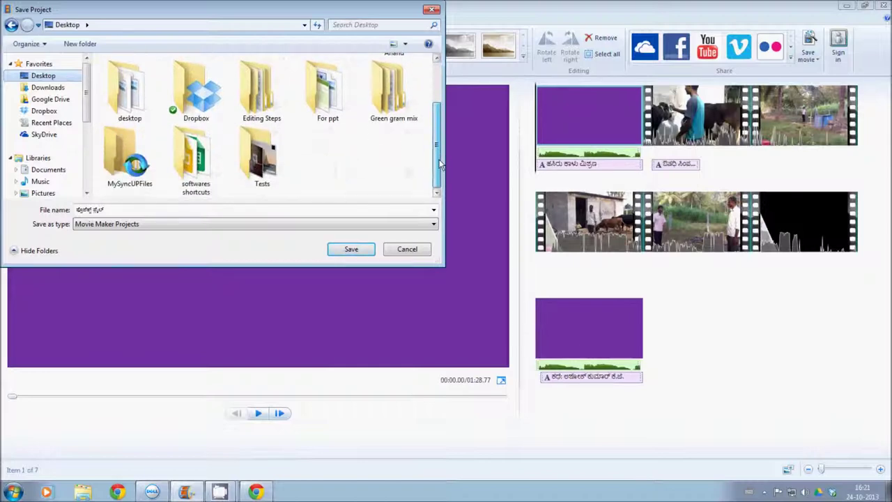
double_click(390, 111)
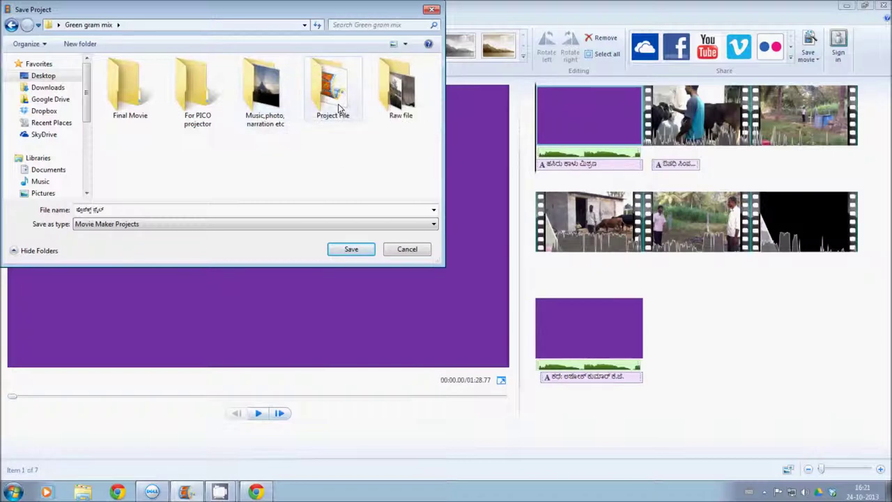
click(352, 249)
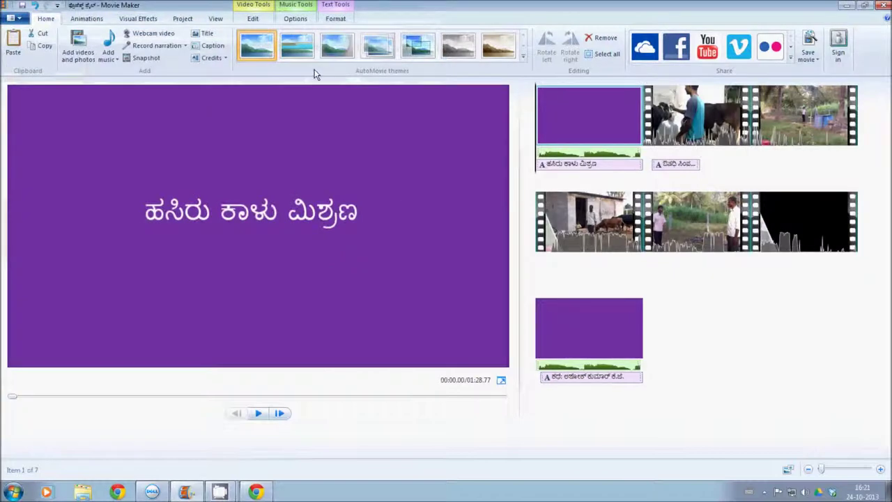
Save the project as "Green gram mix project" in the Project File folder inside Green gram mix.
click(10, 19)
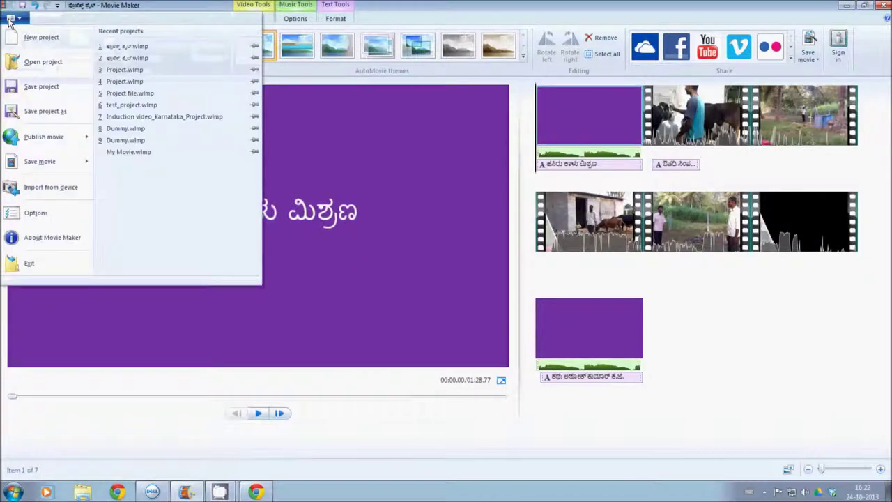
click(47, 113)
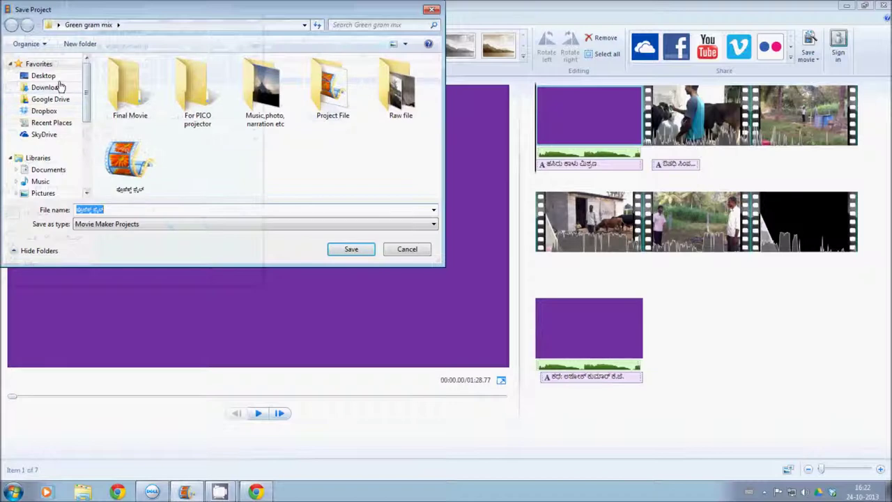
click(332, 104)
double_click(332, 105)
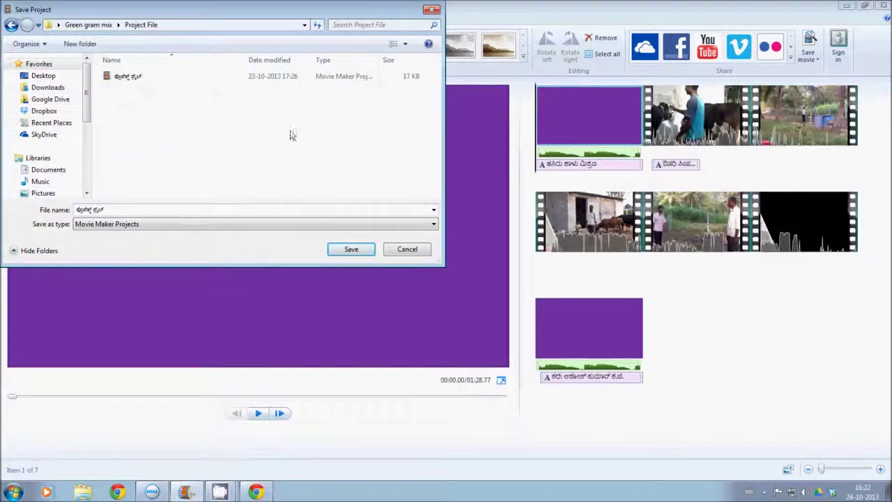
click(114, 208)
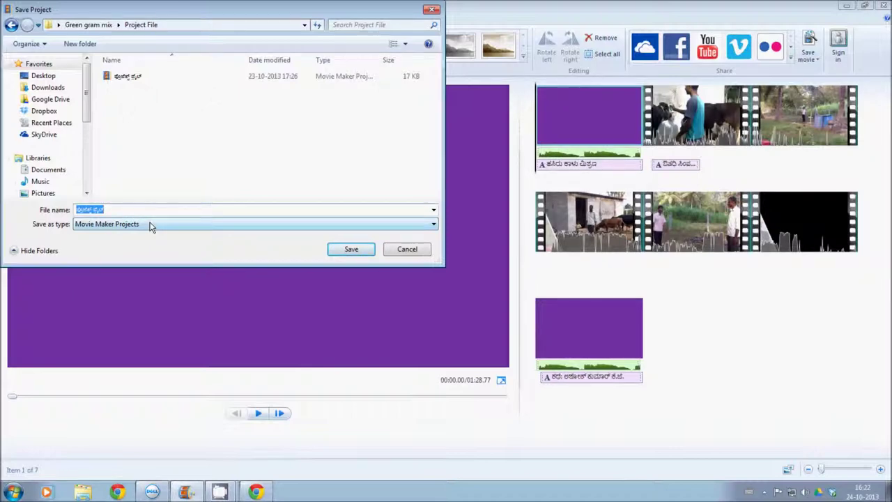
text(Green gram mix project)
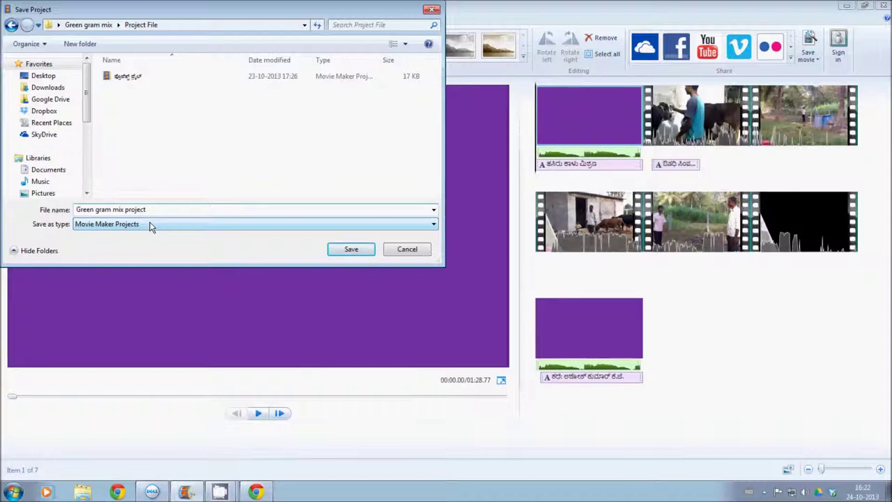
click(348, 249)
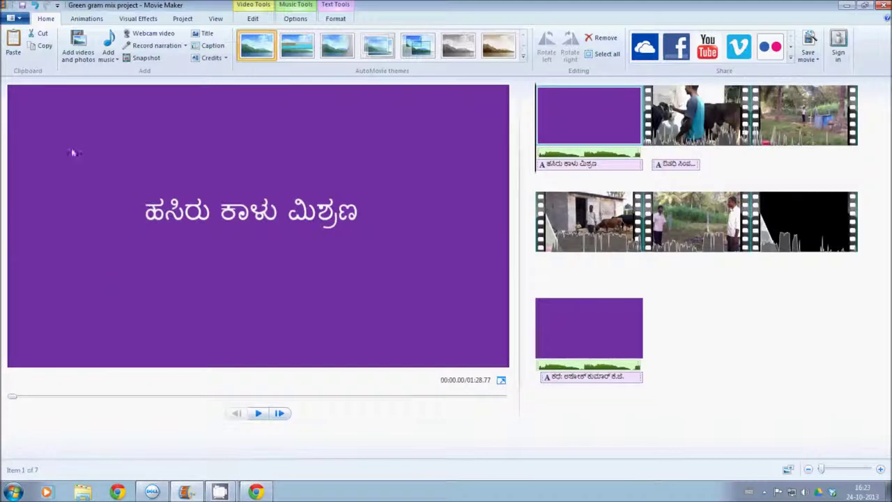
click(7, 21)
click(8, 20)
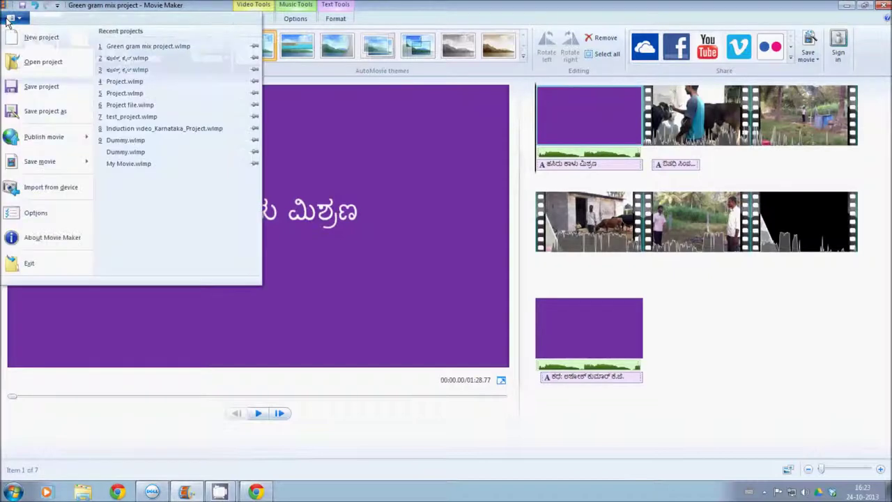
mouse_move(36, 159)
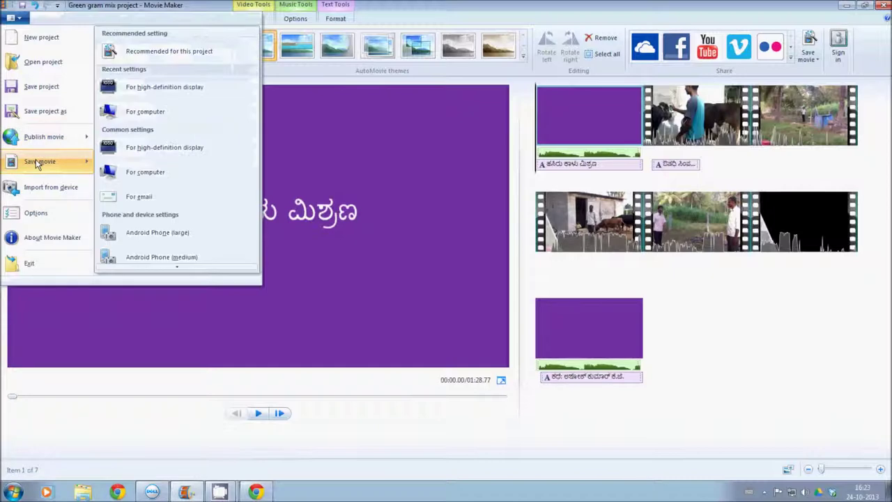
click(35, 159)
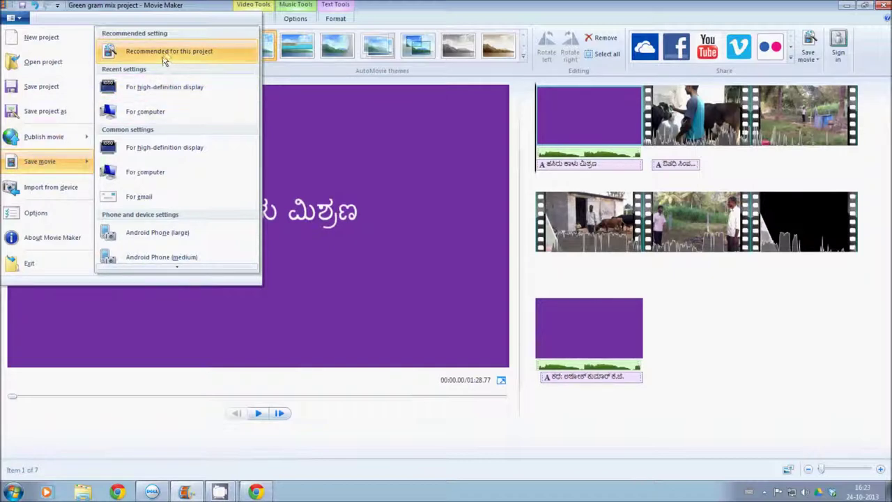
click(148, 190)
click(406, 249)
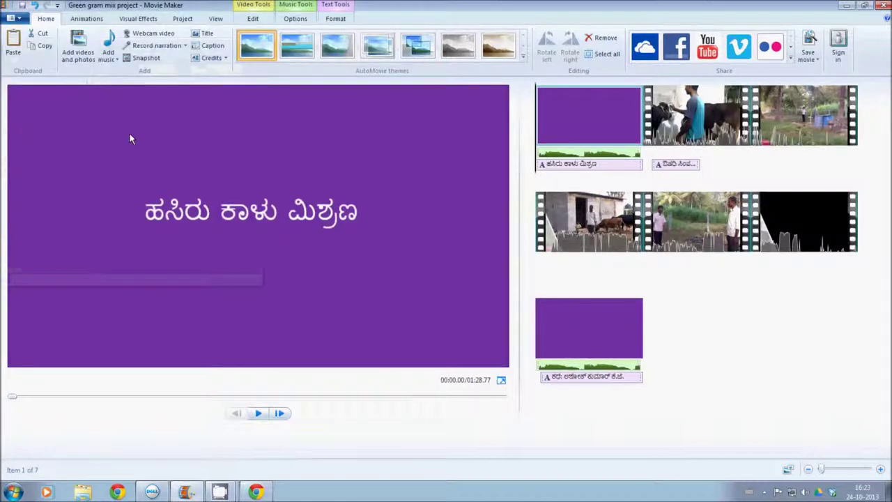
Start saving the movie with the For computer setting, choosing the Final Movie folder inside Green gram mix on the Desktop as destination.
click(11, 17)
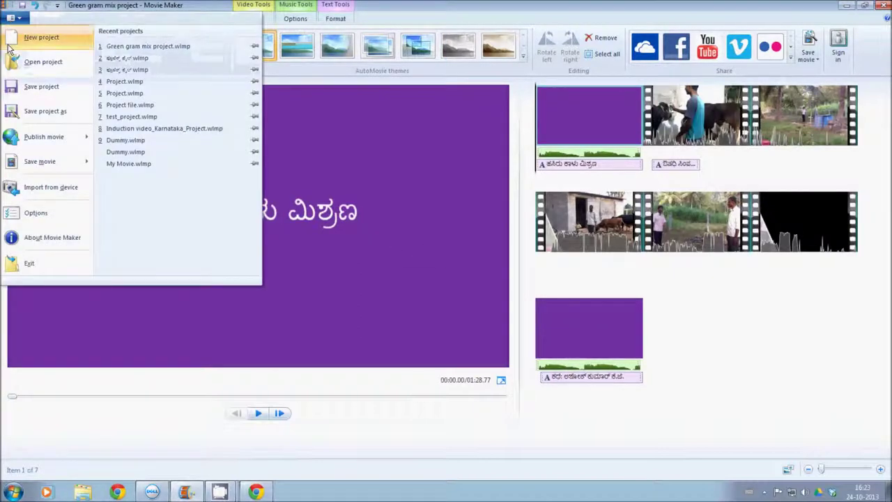
mouse_move(44, 137)
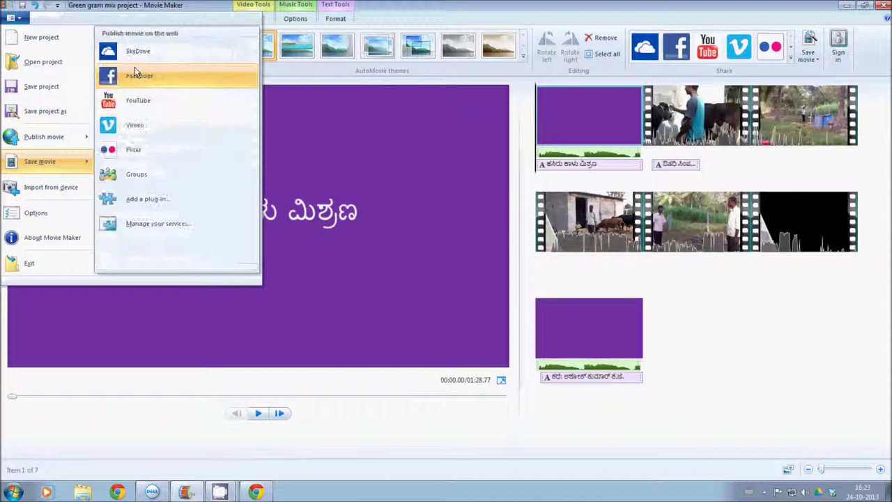
mouse_move(61, 163)
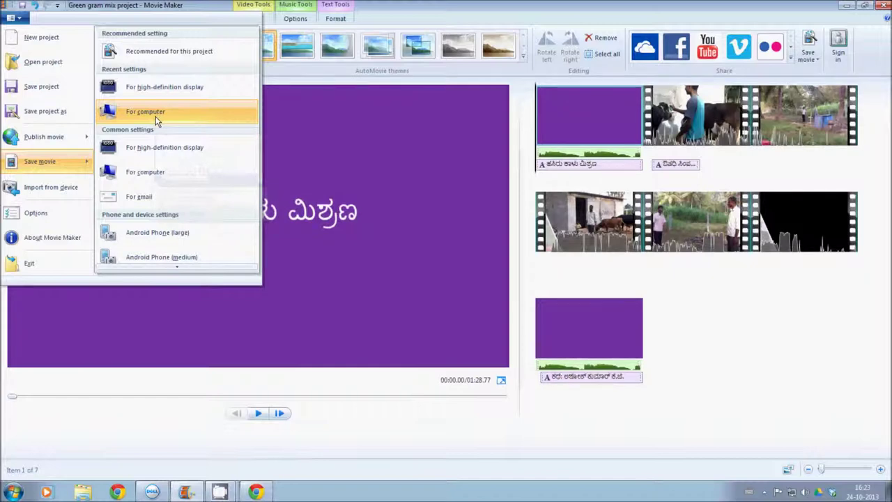
click(127, 175)
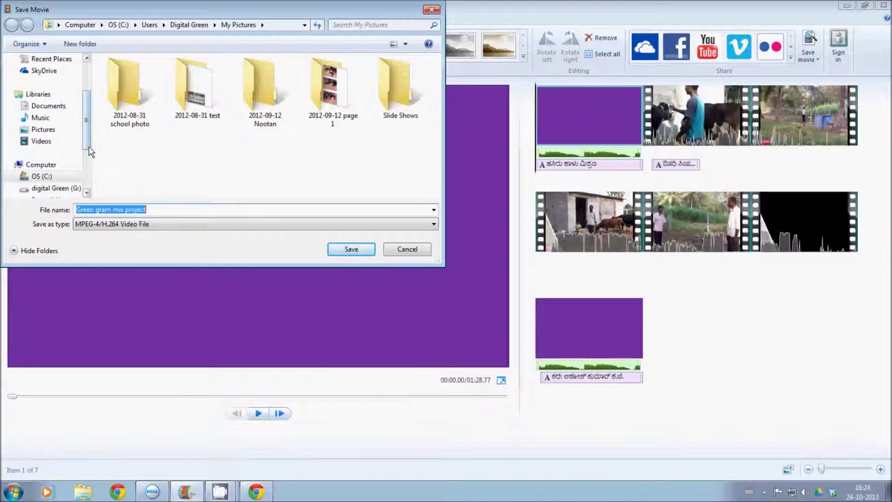
scroll(89, 152, up, 2)
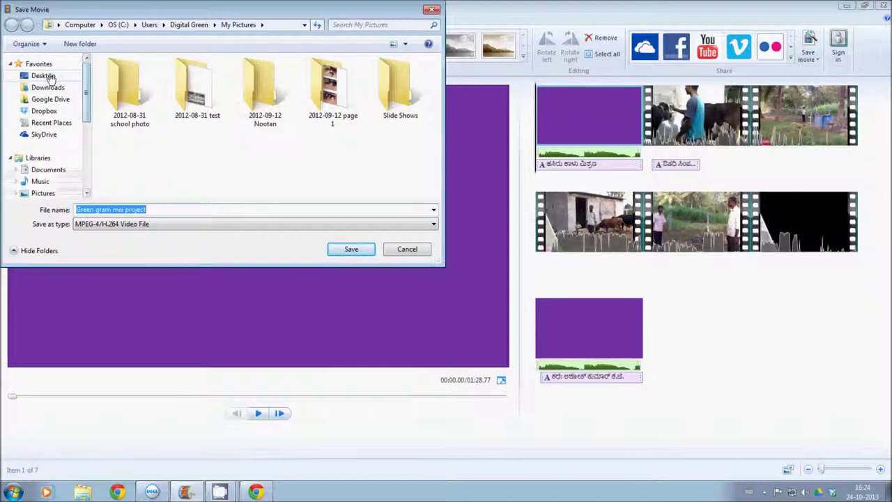
click(49, 77)
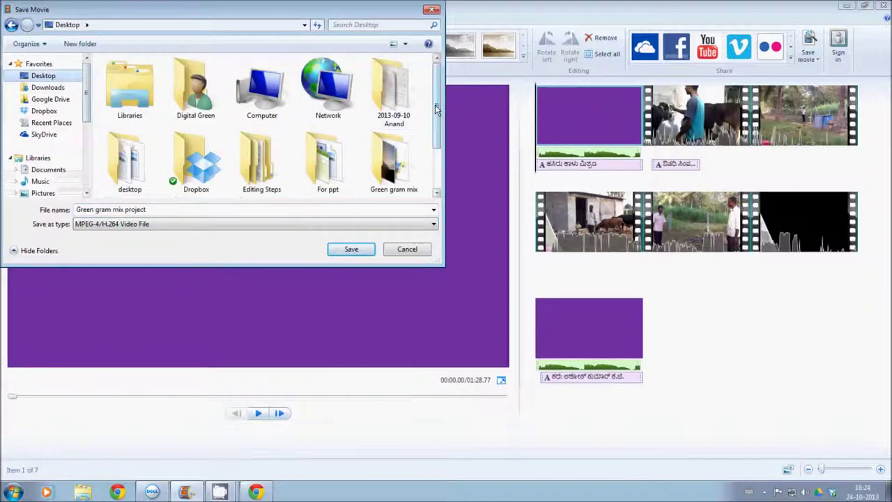
scroll(431, 135, down, 1)
double_click(392, 120)
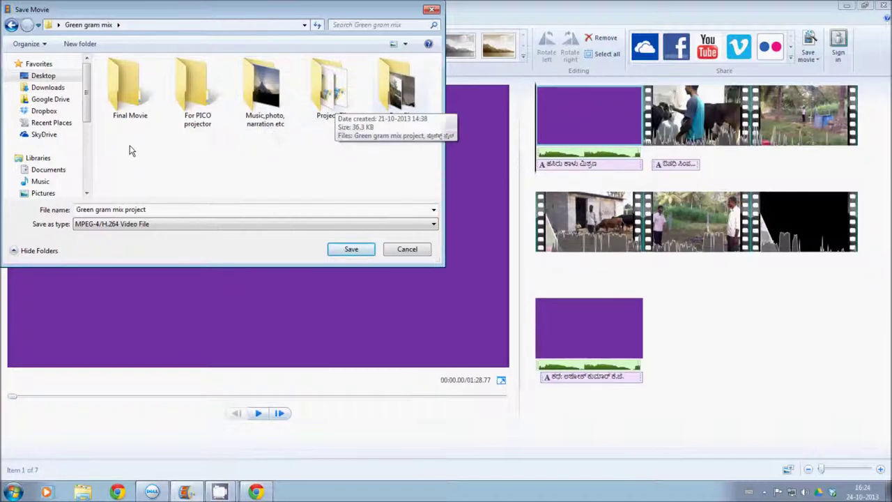
double_click(123, 105)
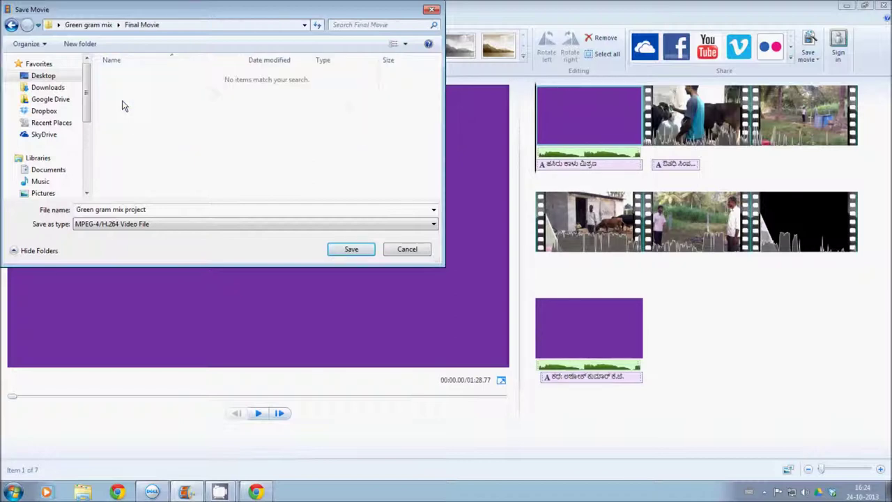
Export the movie as an MPEG-4/H.264 video named "Green gram mix final" and dismiss the completion dialog.
click(152, 210)
click(156, 210)
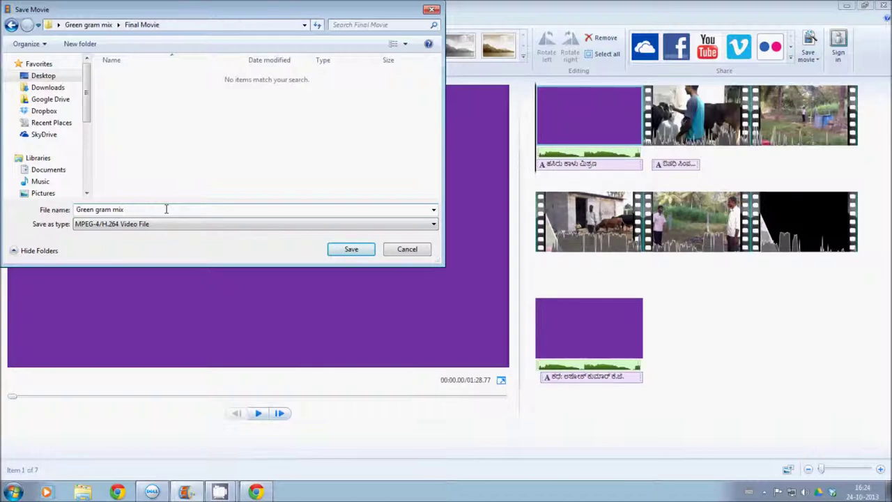
text(inal)
click(353, 251)
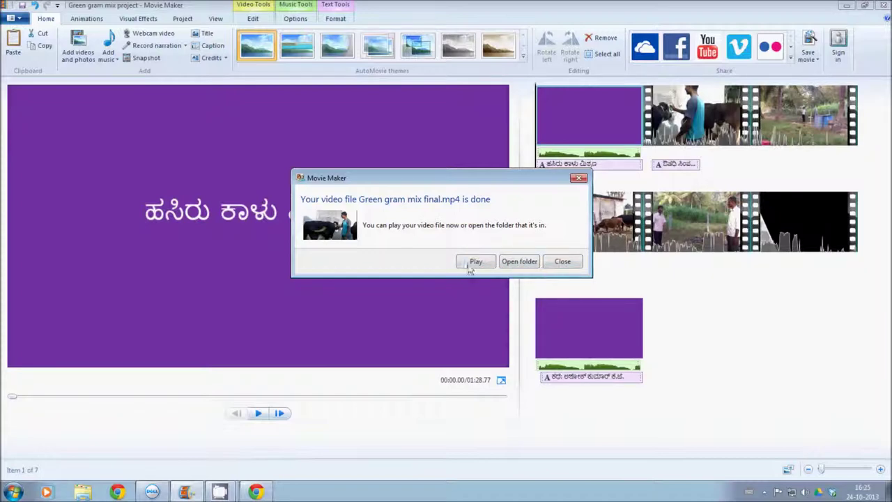
click(564, 262)
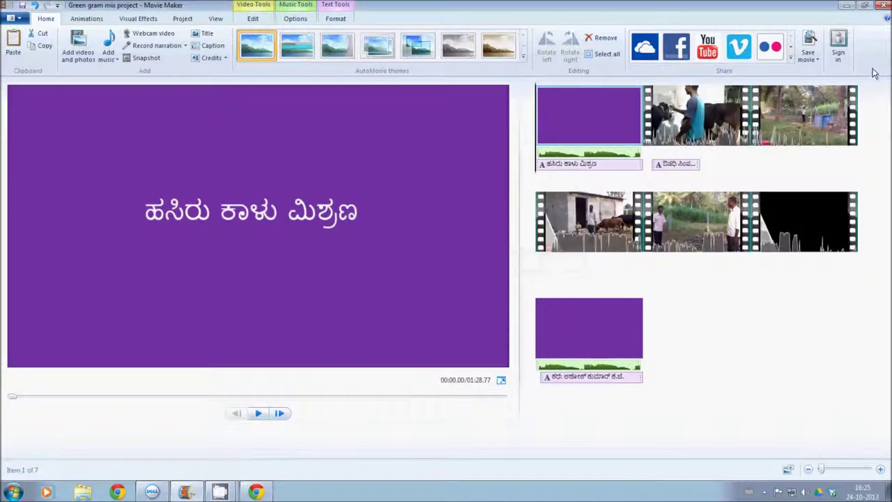
Close Movie Maker and open the Final Movie folder inside Green gram mix from the desktop to check the exported video.
click(884, 6)
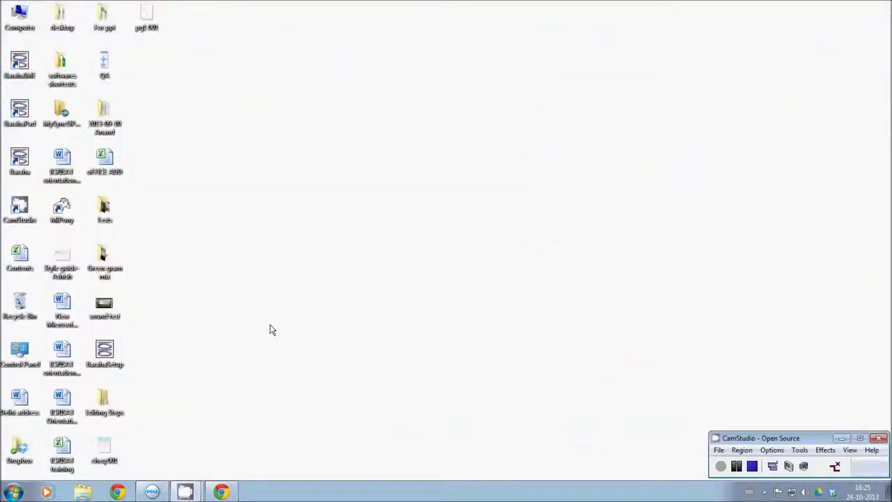
double_click(105, 262)
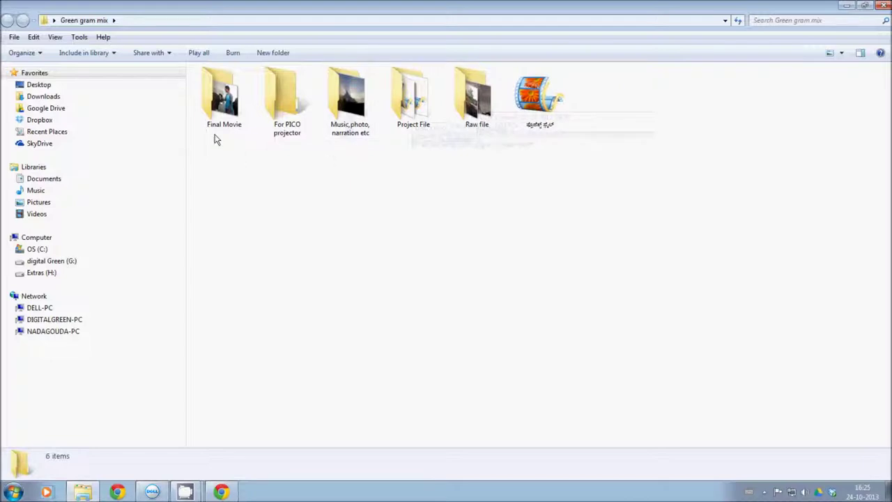
double_click(218, 104)
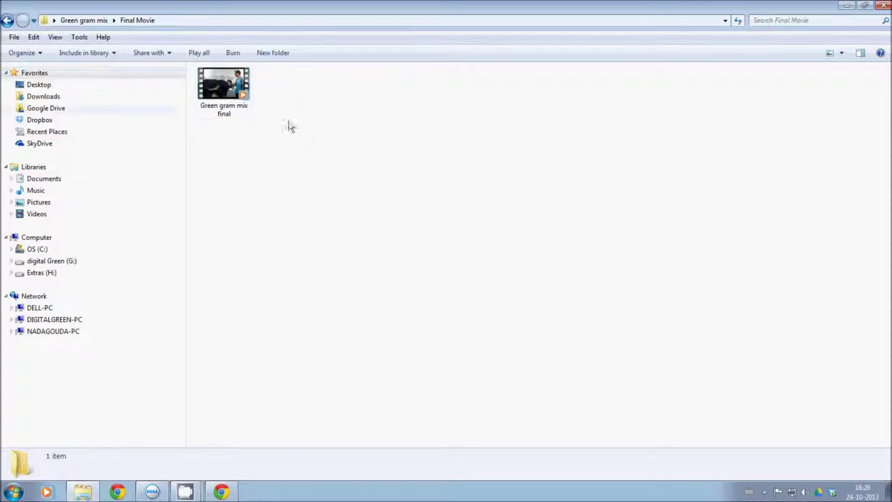
double_click(218, 87)
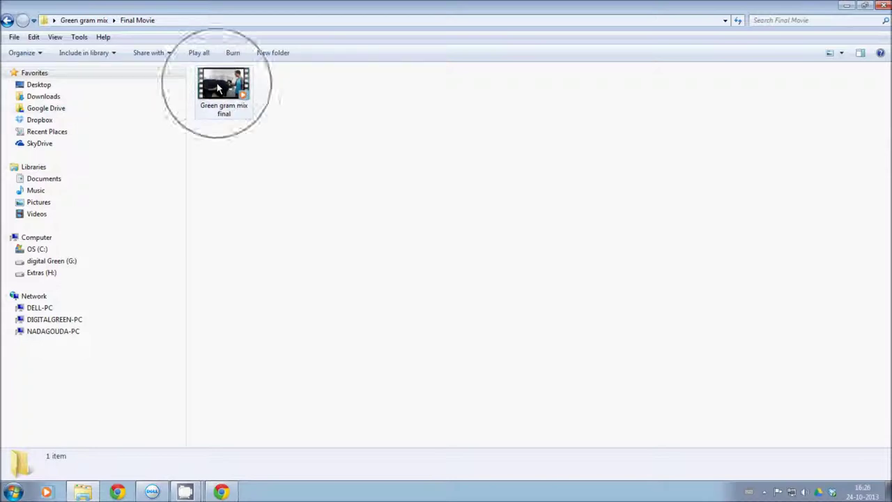
Check the files in the Project File folder and play the Green gram mix final video from the Final Movie folder.
click(7, 21)
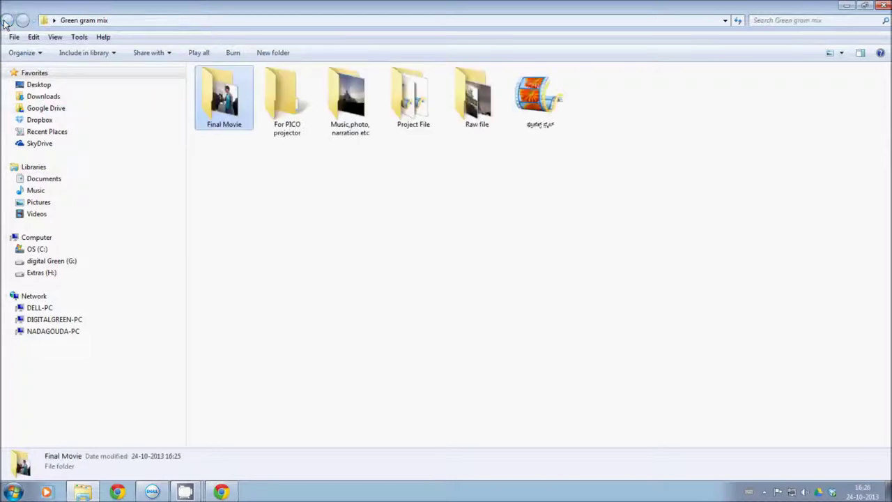
double_click(417, 111)
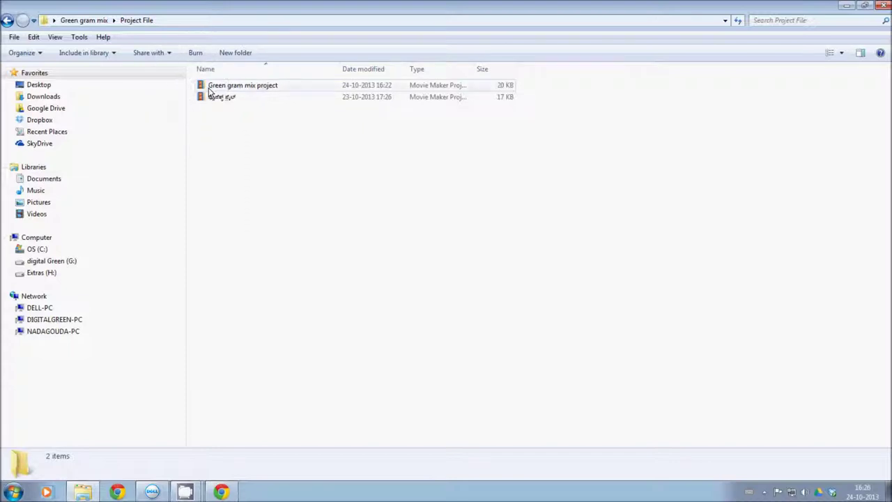
click(7, 21)
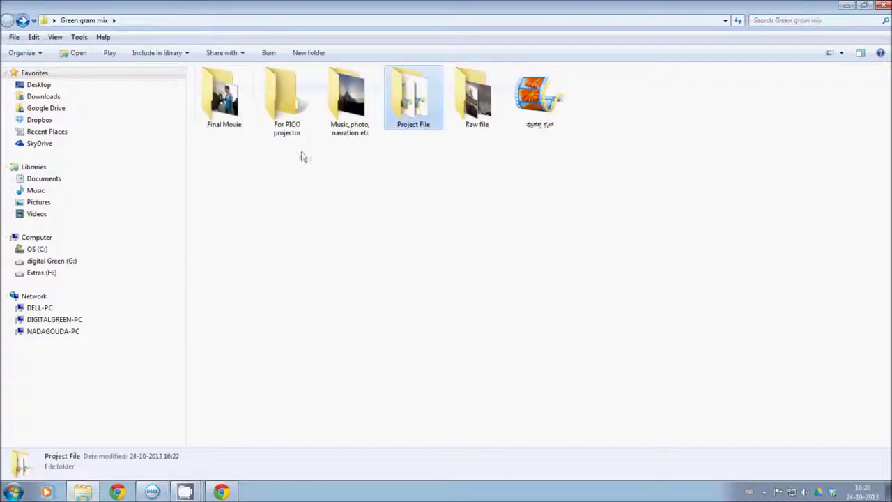
double_click(221, 101)
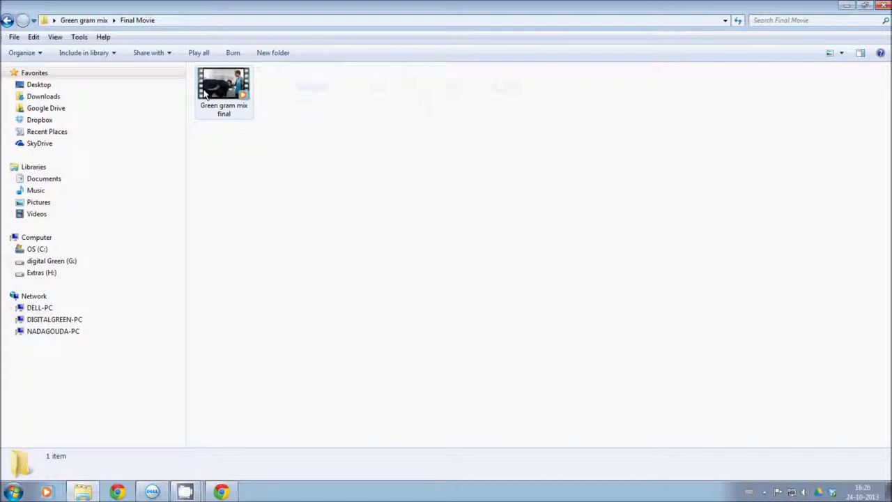
double_click(223, 89)
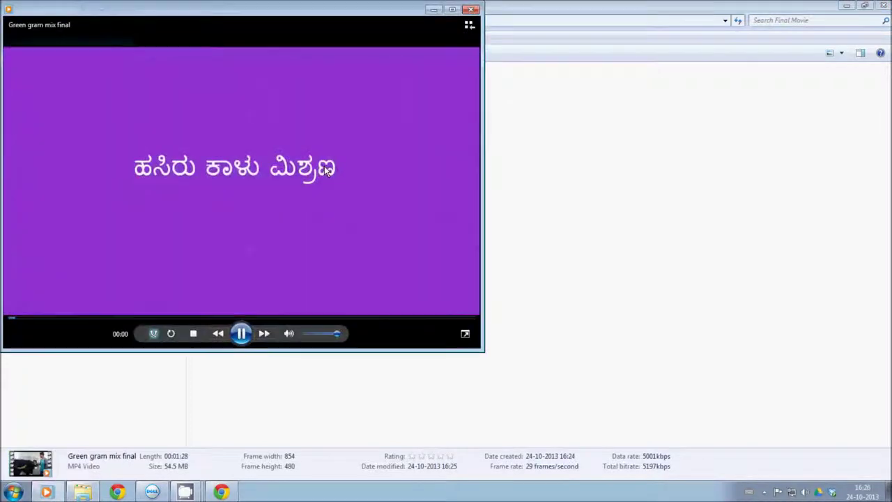